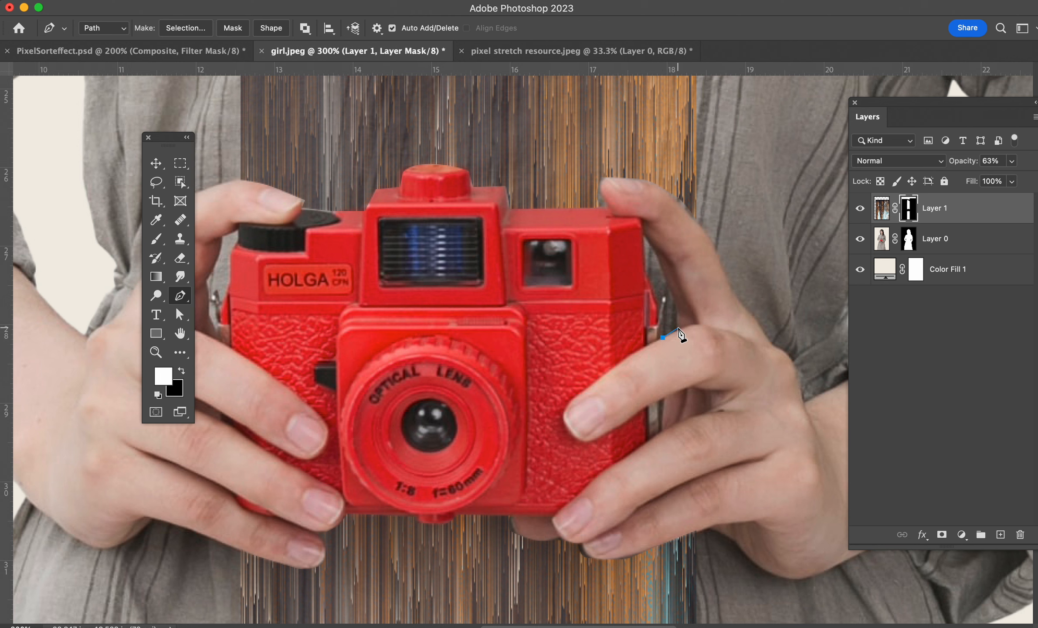
# Mask out the stripes along the camera's right edge using a pen-traced selection filled with black on Layer 1's mask.
pyautogui.click(677, 328)
pyautogui.moveTo(677, 309); pyautogui.dragTo(677, 300)
pyautogui.click(668, 281)
pyautogui.click(649, 241)
pyautogui.click(643, 235)
pyautogui.click(645, 273)
pyautogui.click(654, 300)
pyautogui.click(659, 311)
pyautogui.press('super+Return')
pyautogui.click(183, 371)
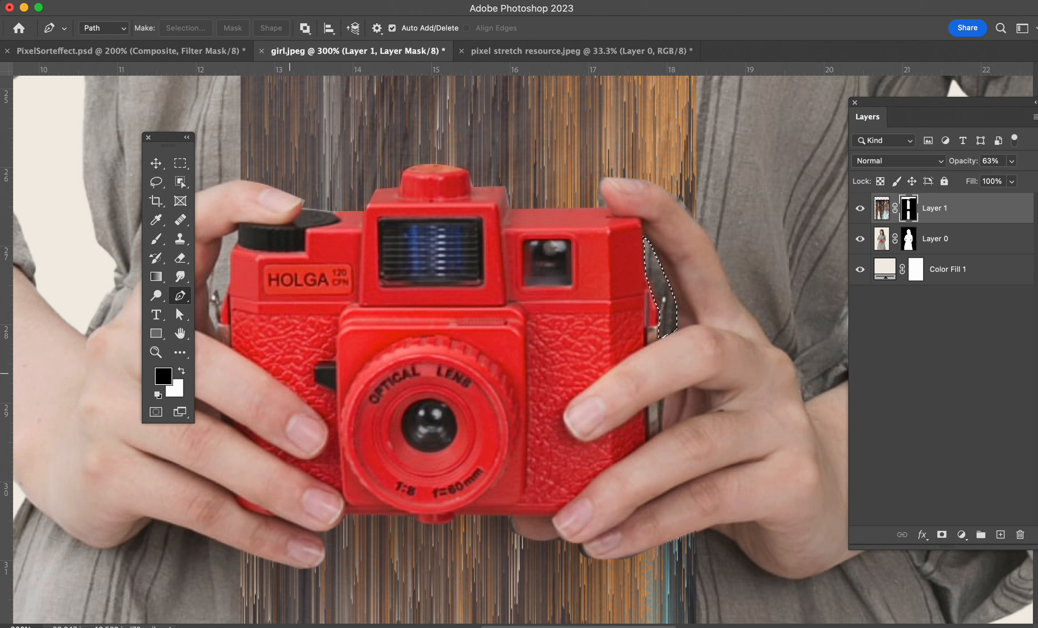
pyautogui.press('super+d')
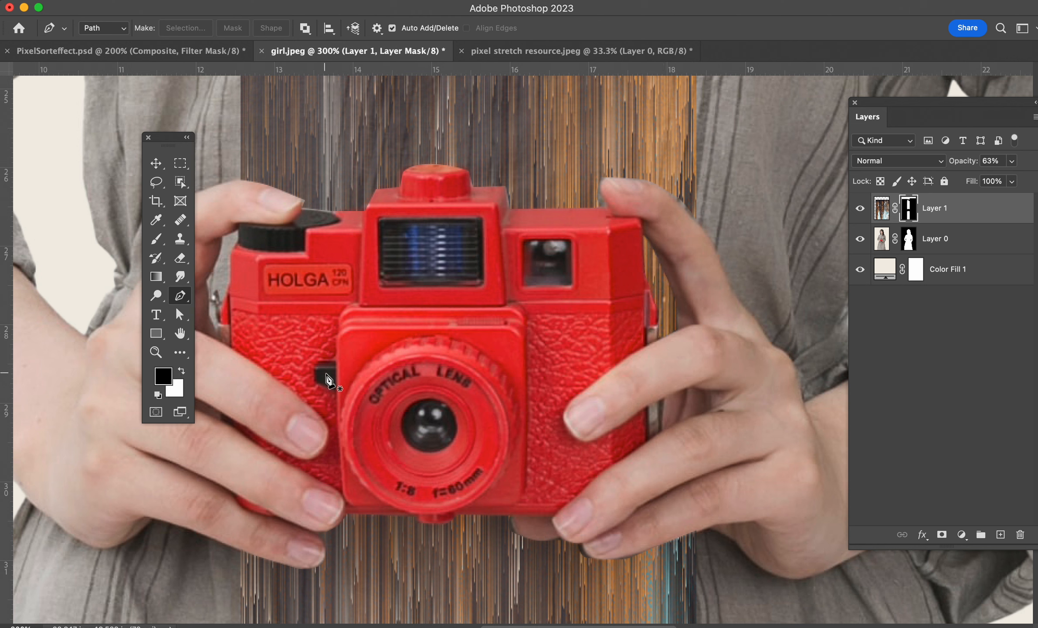
# Set the Brush tool to 8 px with white as foreground, undo the last mask edit, and fit the image on screen.
pyautogui.press('b')
pyautogui.rightClick(751, 184)
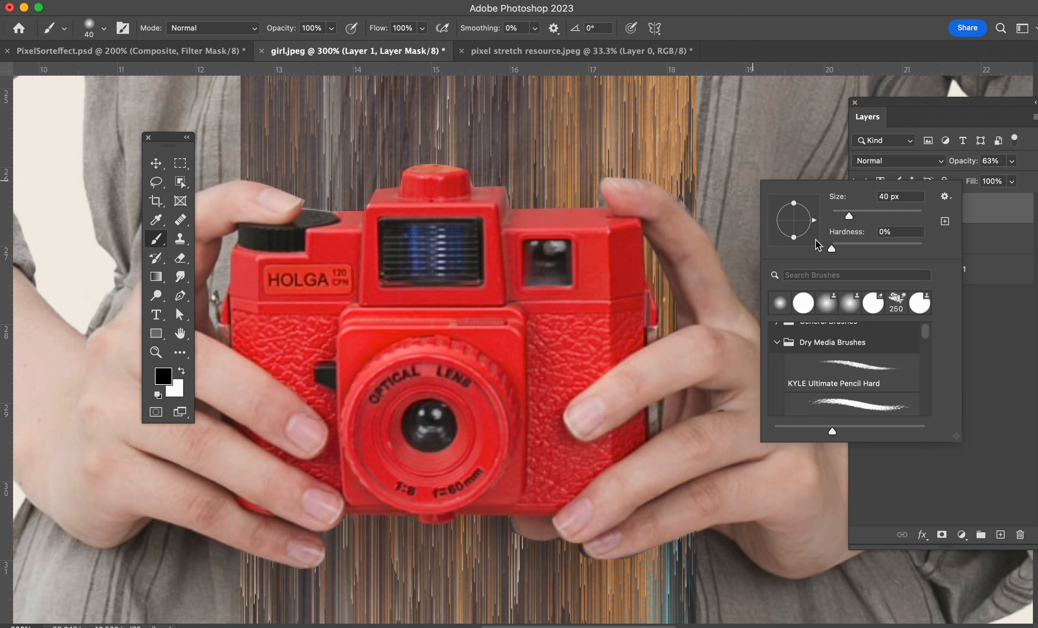
pyautogui.click(758, 29)
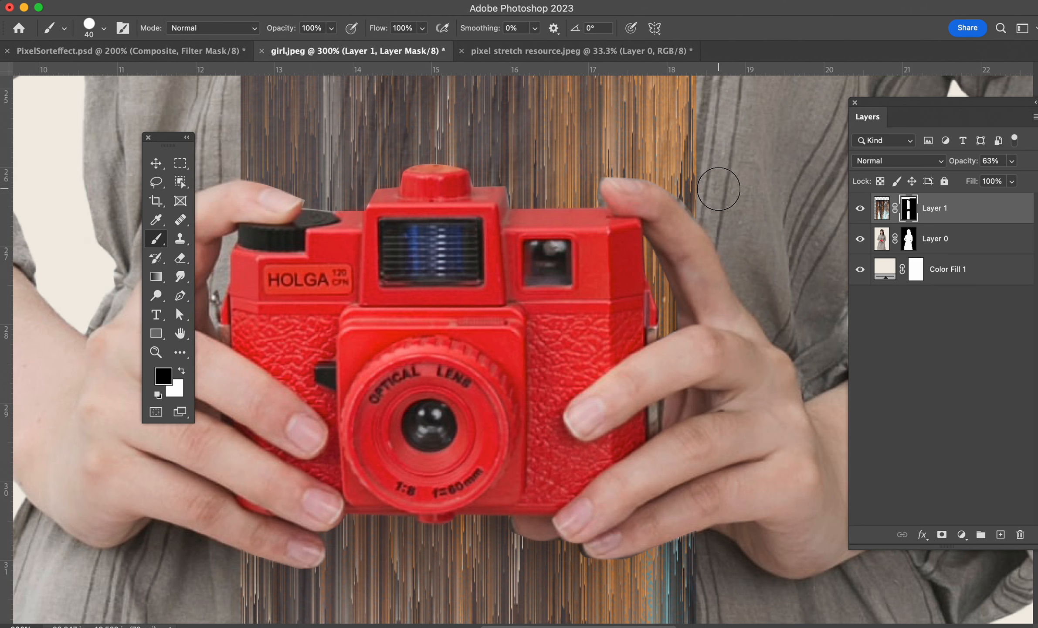
pyautogui.press('[')
pyautogui.press('[')
pyautogui.press('[')
pyautogui.press('[')
pyautogui.press('[')
pyautogui.press('[')
pyautogui.press('[')
pyautogui.press('[')
pyautogui.press('x')
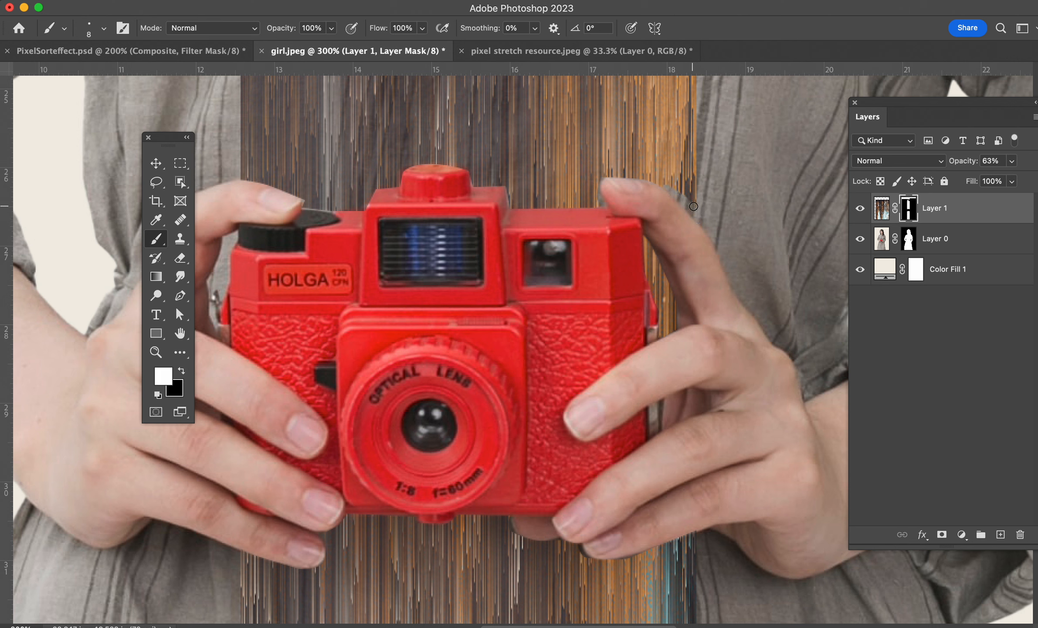
pyautogui.press('super+z')
pyautogui.press('super+0')
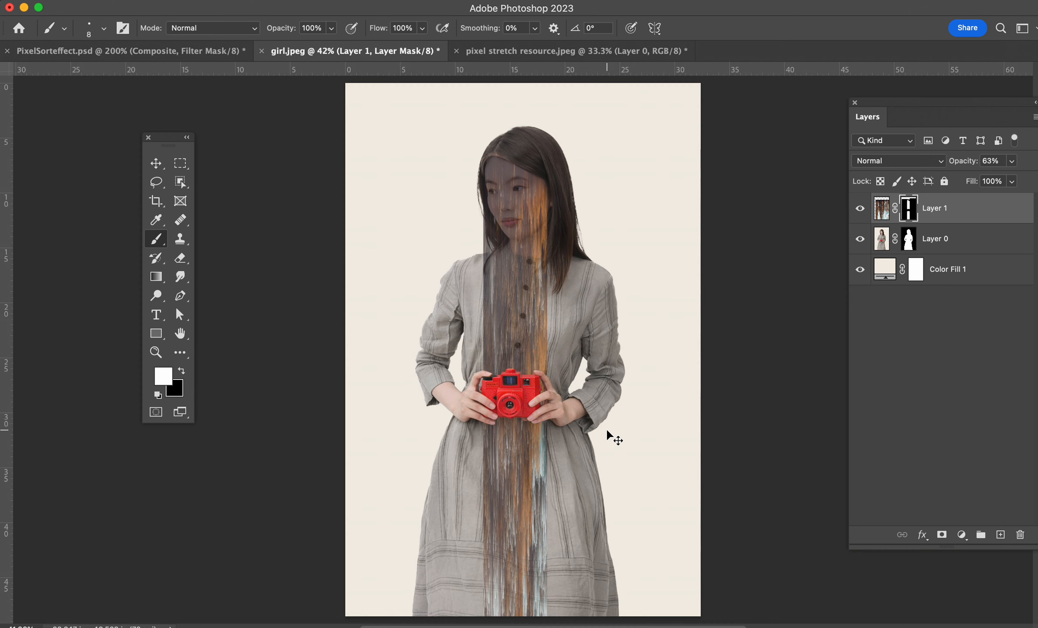
# Select Layer 1's image content and set its opacity to 100%.
pyautogui.press('v')
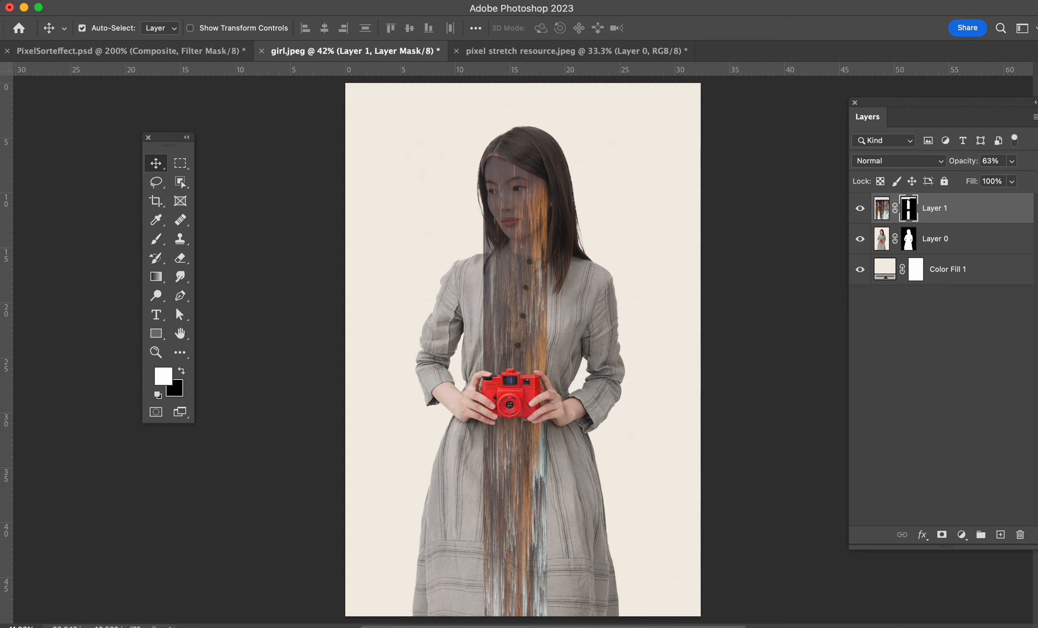
pyautogui.click(881, 210)
pyautogui.moveTo(961, 162); pyautogui.dragTo(1037, 162)
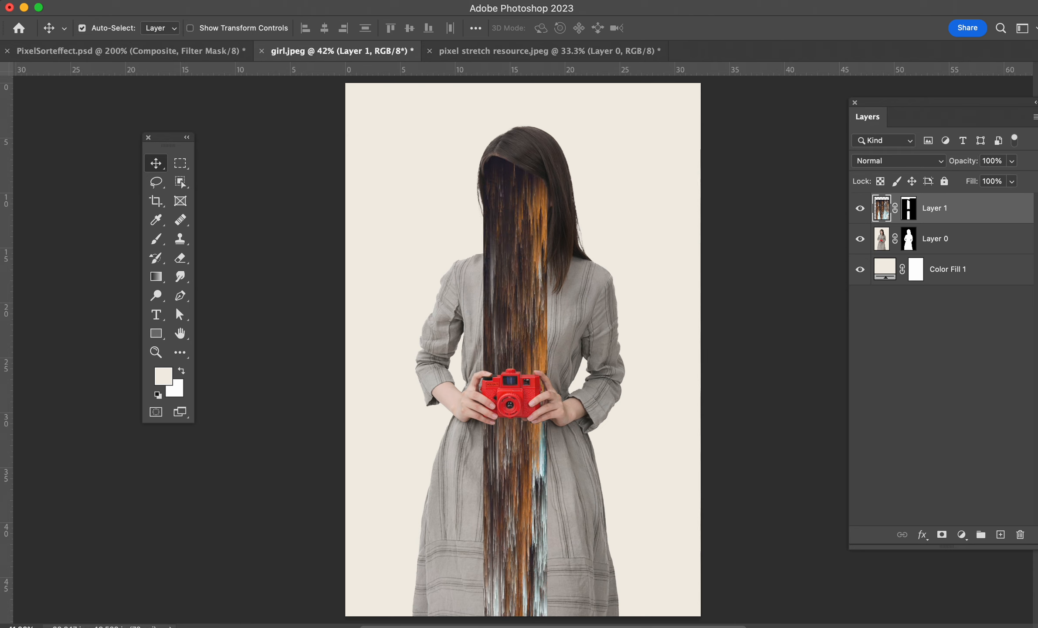
pyautogui.moveTo(896, 103); pyautogui.dragTo(835, 90)
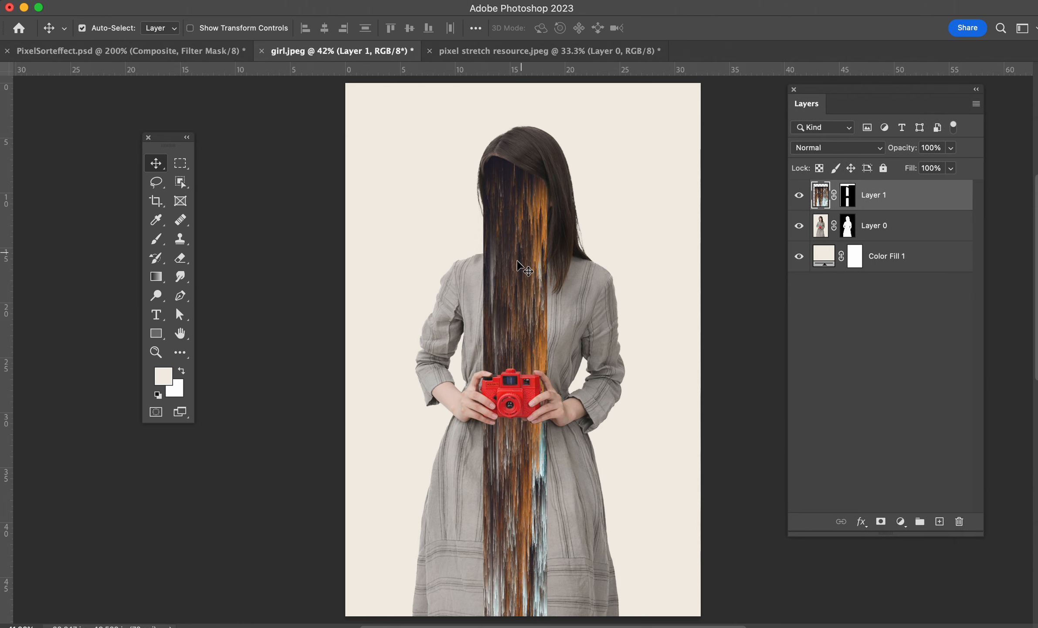
# Add a Brightness/Contrast adjustment layer and raise its contrast slightly.
pyautogui.scroll(2, 547, 305)
pyautogui.click(901, 522)
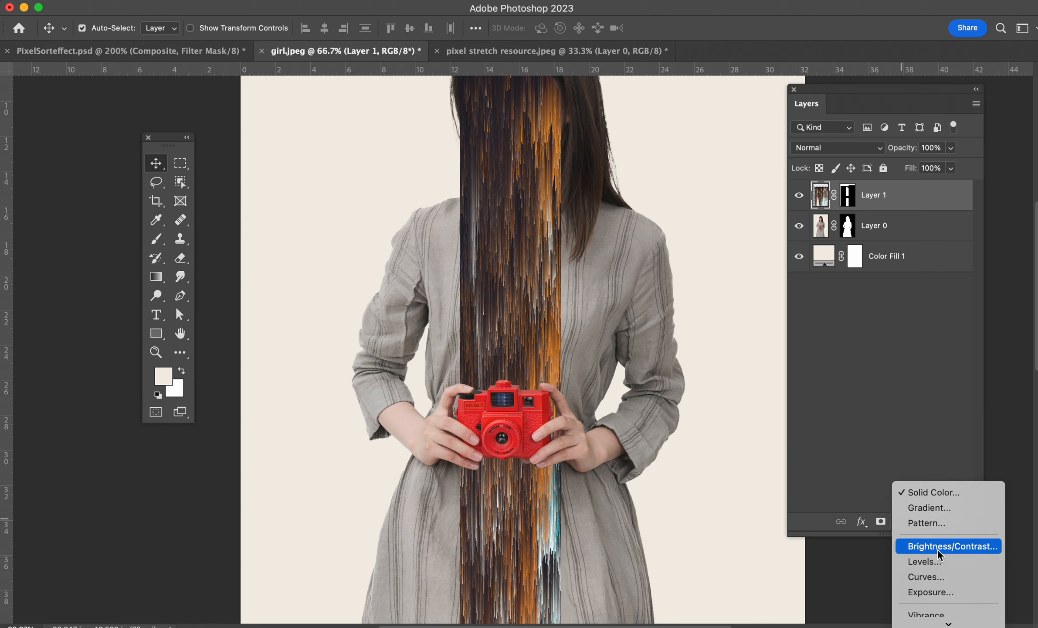
pyautogui.click(938, 547)
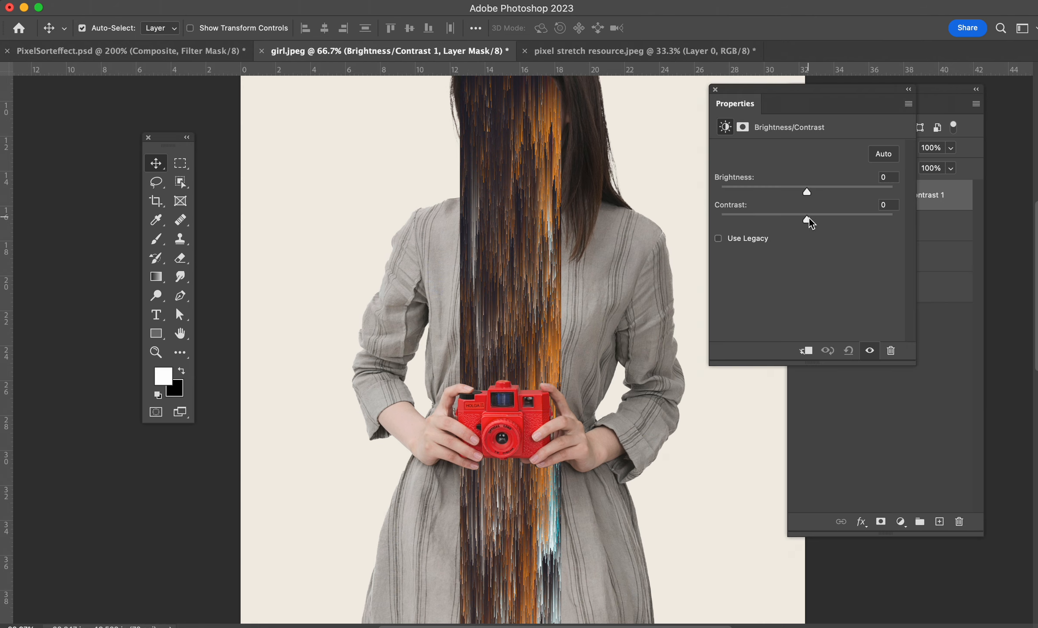
pyautogui.moveTo(819, 220); pyautogui.dragTo(829, 221)
pyautogui.click(715, 89)
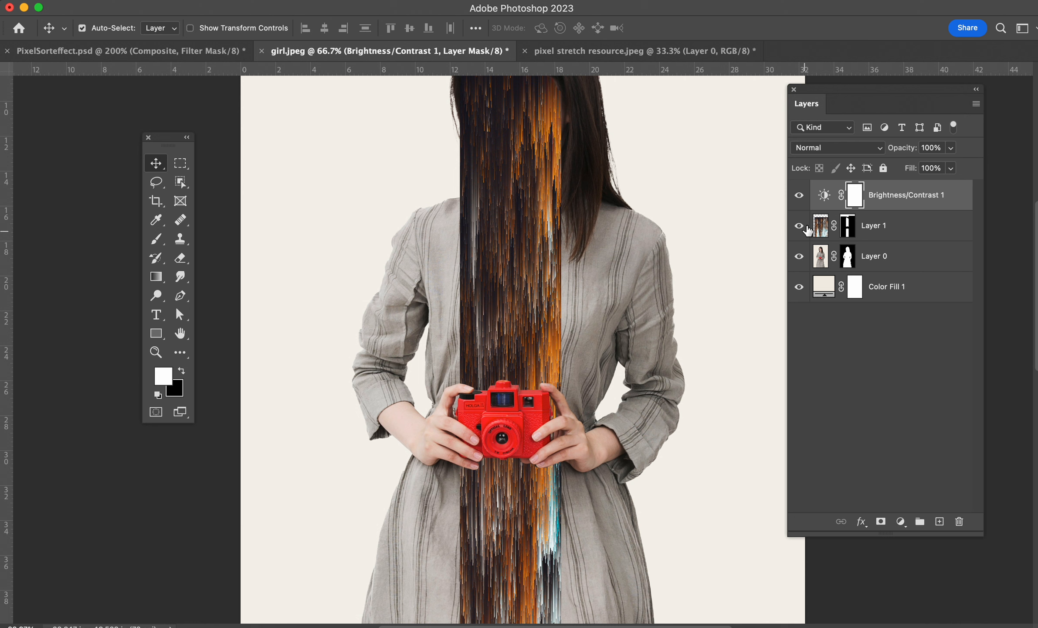
# Add a Gradient Map adjustment layer and open the ANTIGRADIENT preset folder in its Gradient Editor.
pyautogui.click(824, 197)
pyautogui.scroll(-10, 649, 395)
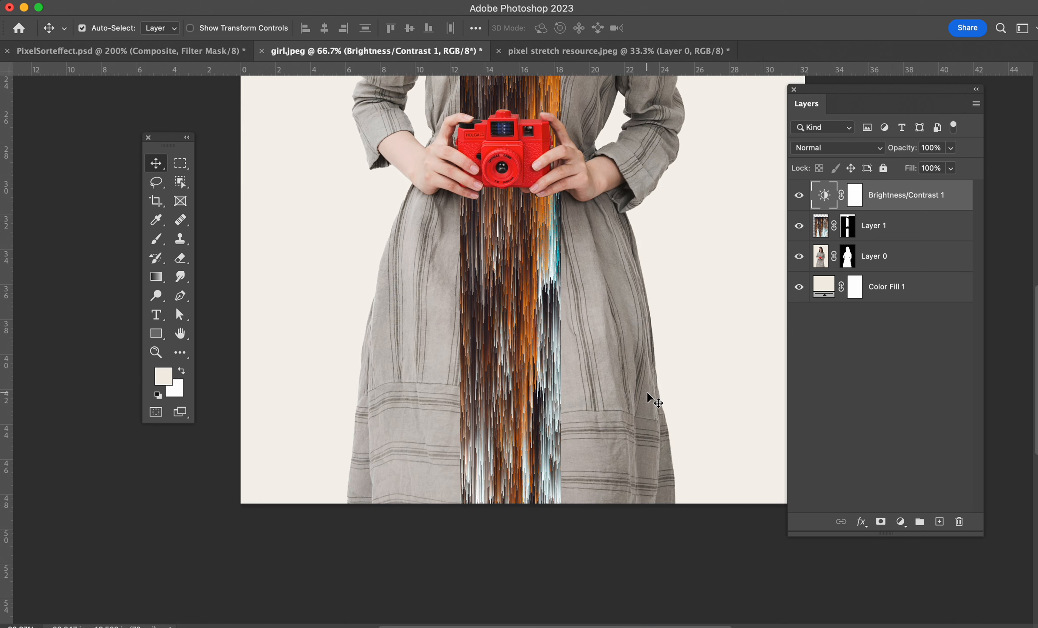
pyautogui.scroll(11, 652, 396)
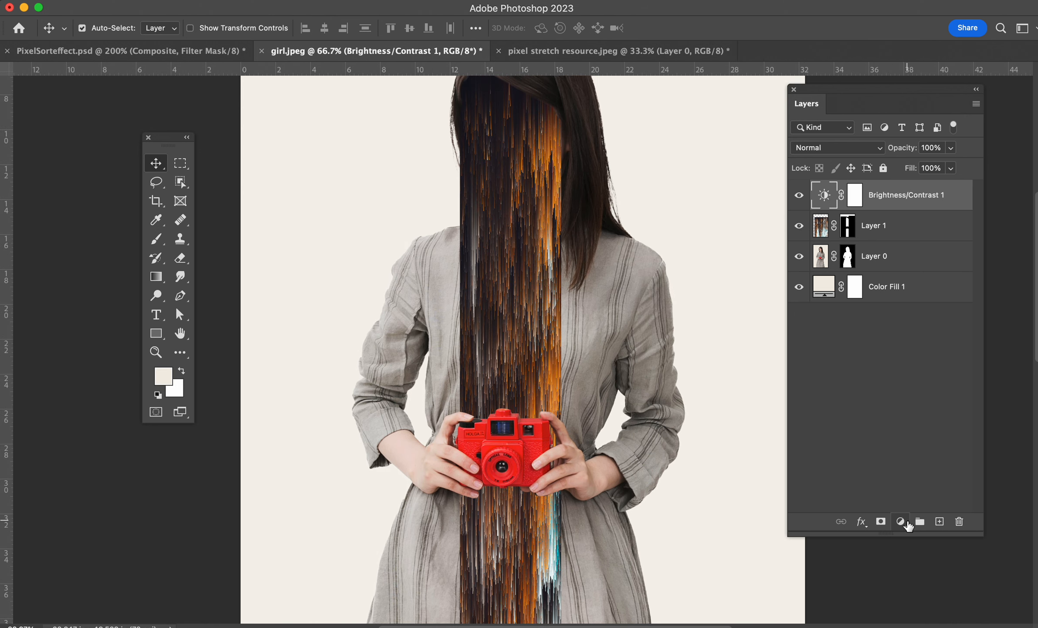
pyautogui.click(902, 522)
pyautogui.click(924, 601)
pyautogui.click(785, 157)
pyautogui.click(738, 204)
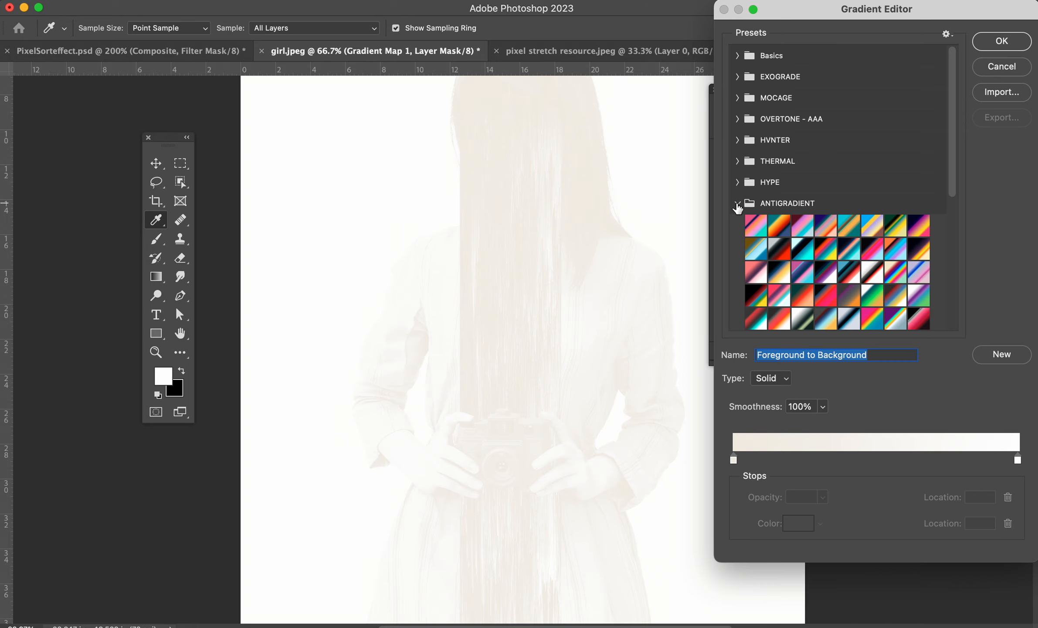
# Try several ANTIGRADIENT presets and apply preset 17 as the gradient map.
pyautogui.click(774, 226)
pyautogui.click(754, 267)
pyautogui.click(800, 267)
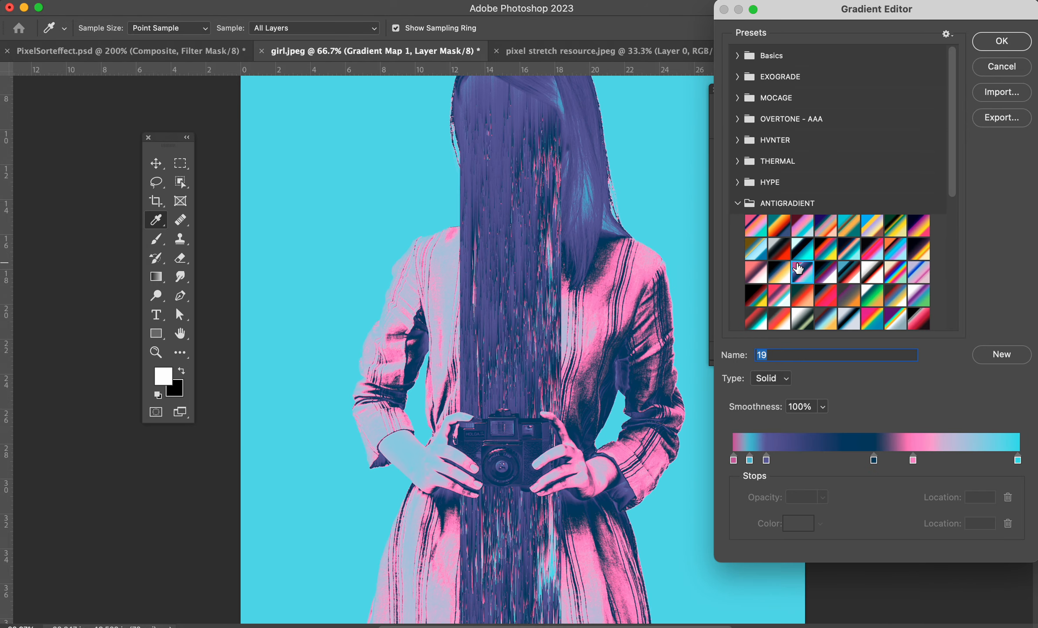
pyautogui.click(764, 266)
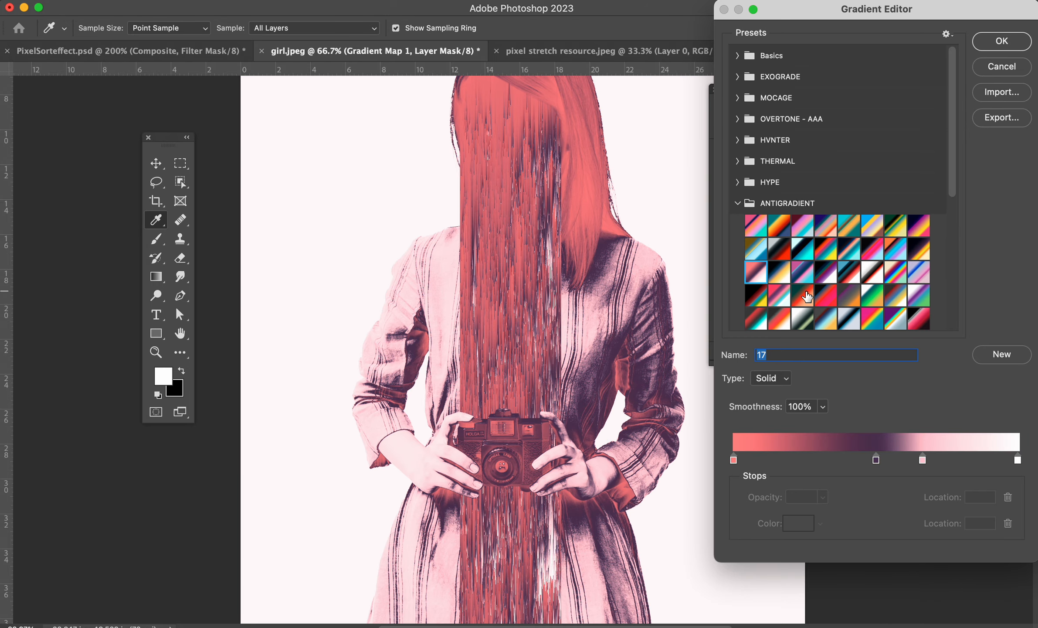
pyautogui.click(877, 460)
pyautogui.moveTo(844, 461)
pyautogui.mouseDown()
pyautogui.moveTo(865, 467)
pyautogui.moveTo(853, 463)
pyautogui.mouseUp()
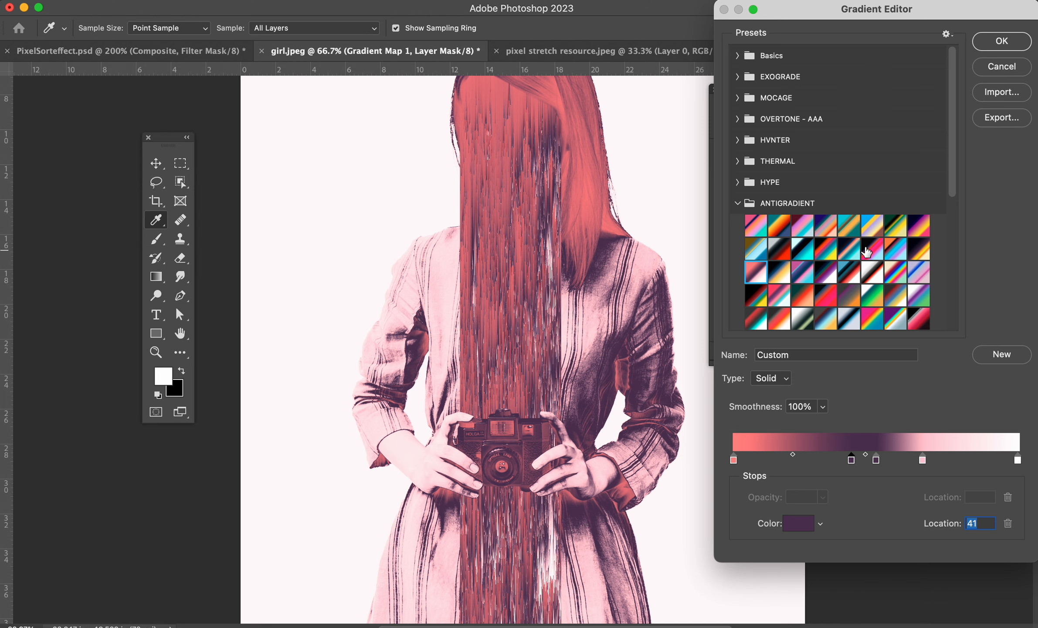
pyautogui.click(849, 226)
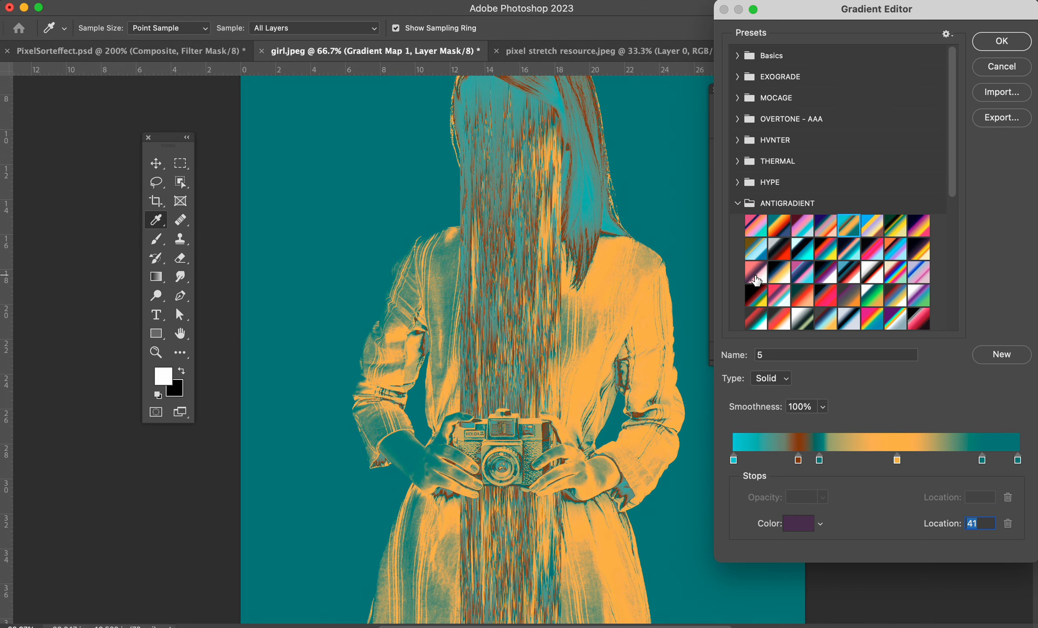
pyautogui.click(756, 272)
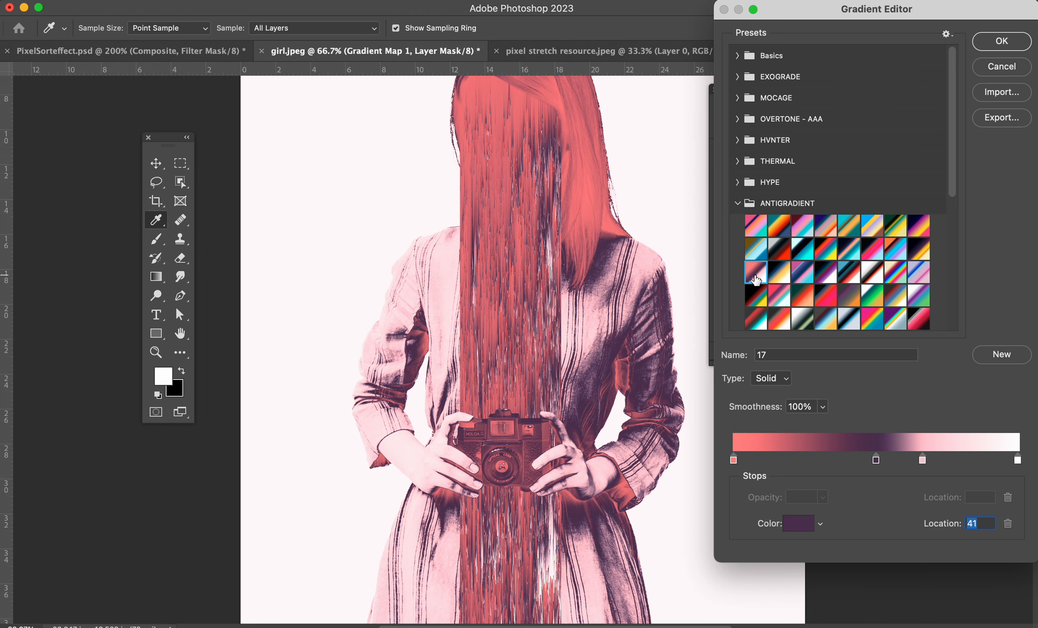
pyautogui.click(999, 48)
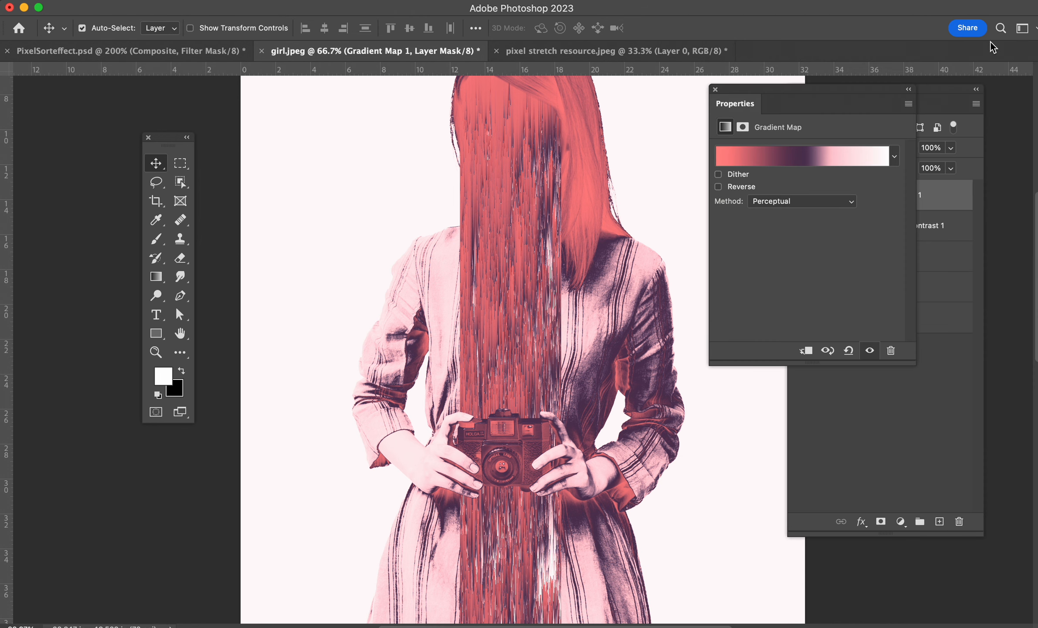
pyautogui.click(715, 89)
# Merge all visible layers into a new stamped layer at the top of the stack.
pyautogui.scroll(-2, 749, 287)
pyautogui.scroll(-5, 719, 297)
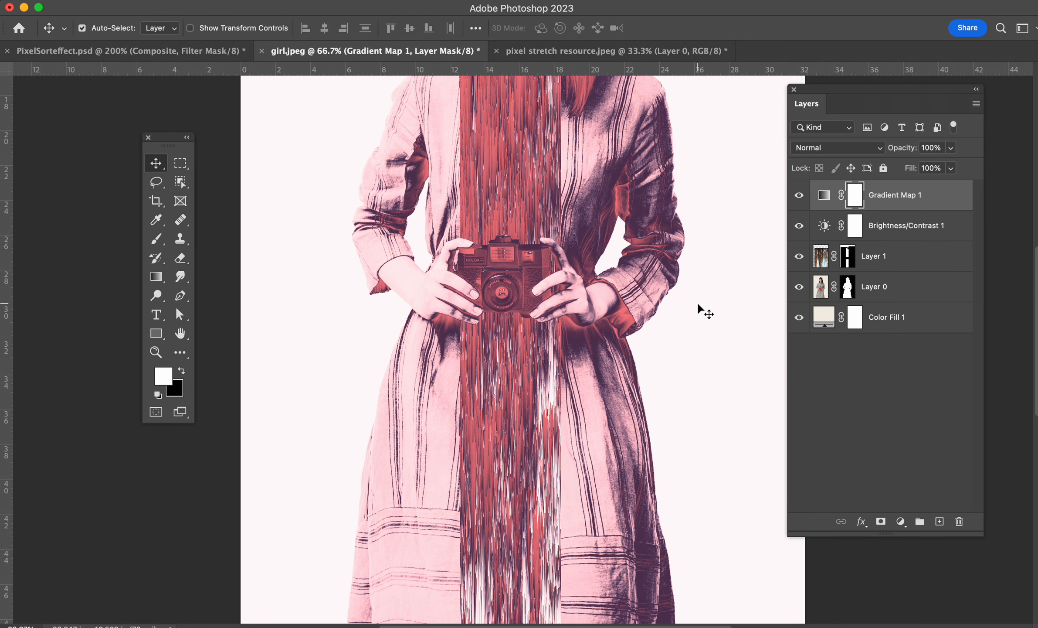
pyautogui.scroll(5, 698, 301)
pyautogui.click(830, 203)
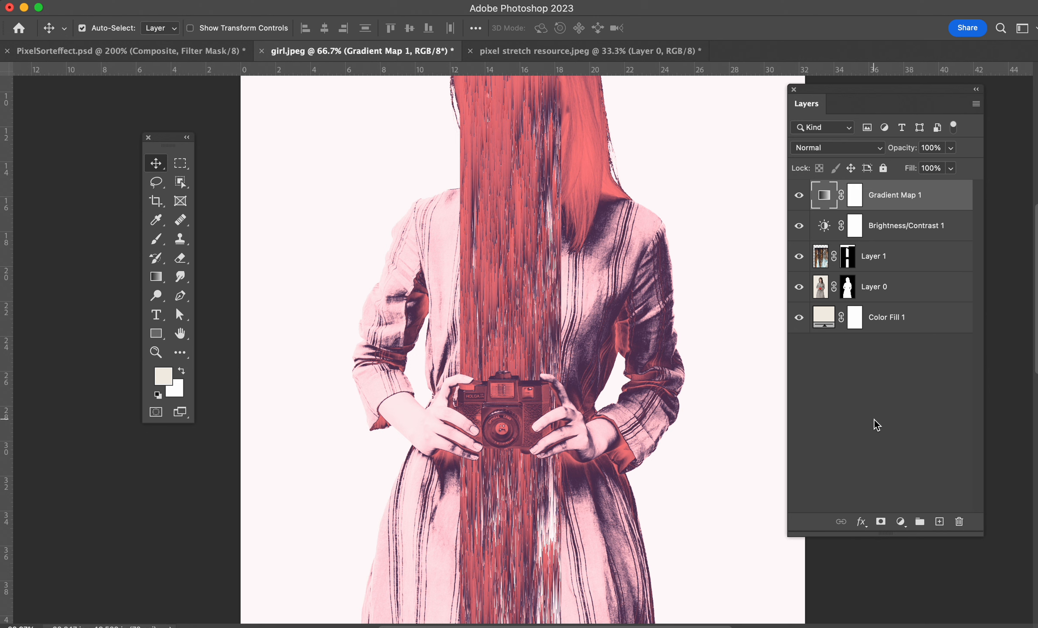
pyautogui.press('super+alt+shift+e')
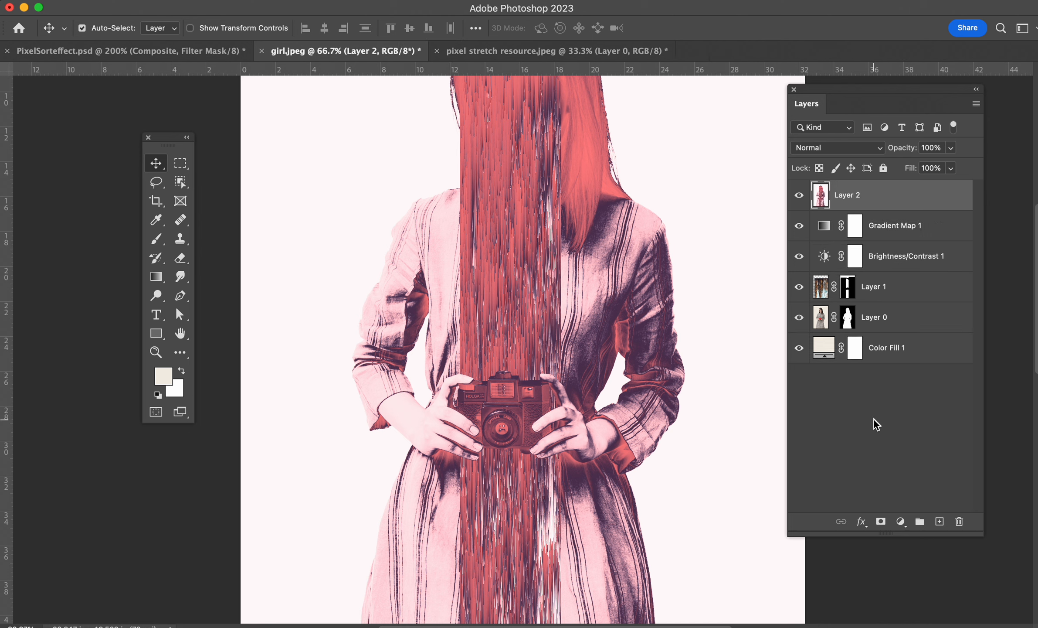
# Convert the stamped layer to a smart object and apply the Add Noise filter to it.
pyautogui.rightClick(868, 201)
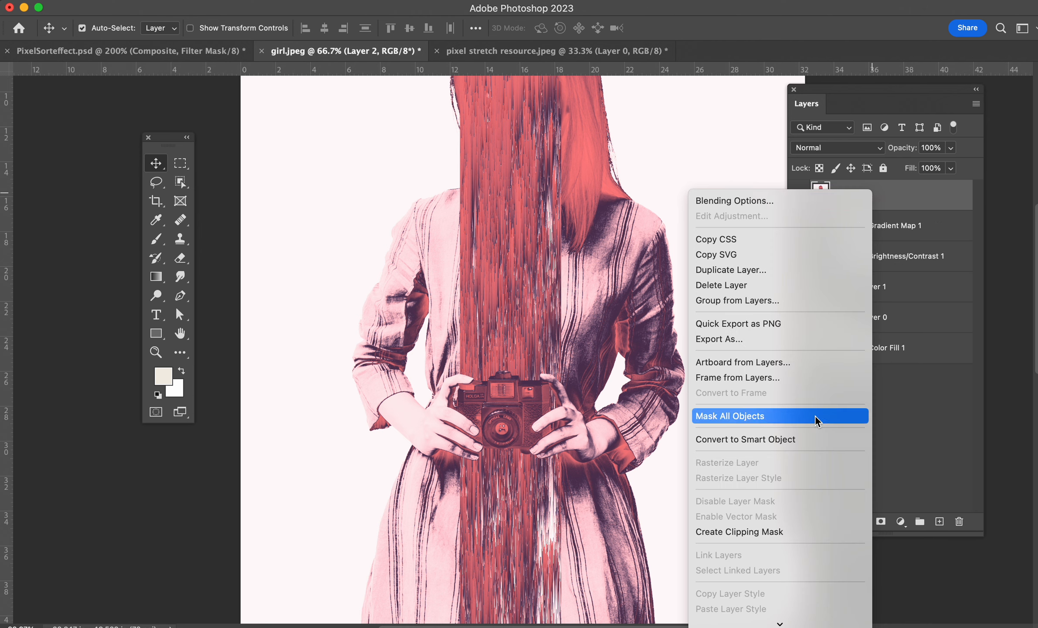
pyautogui.click(815, 443)
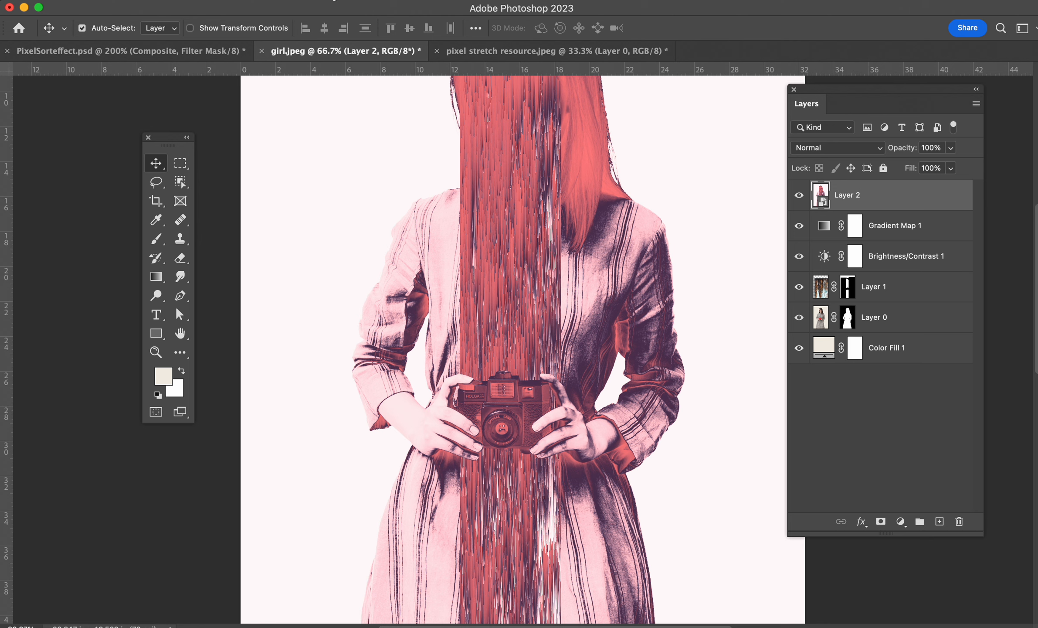
pyautogui.click(335, 1)
pyautogui.moveTo(363, 218)
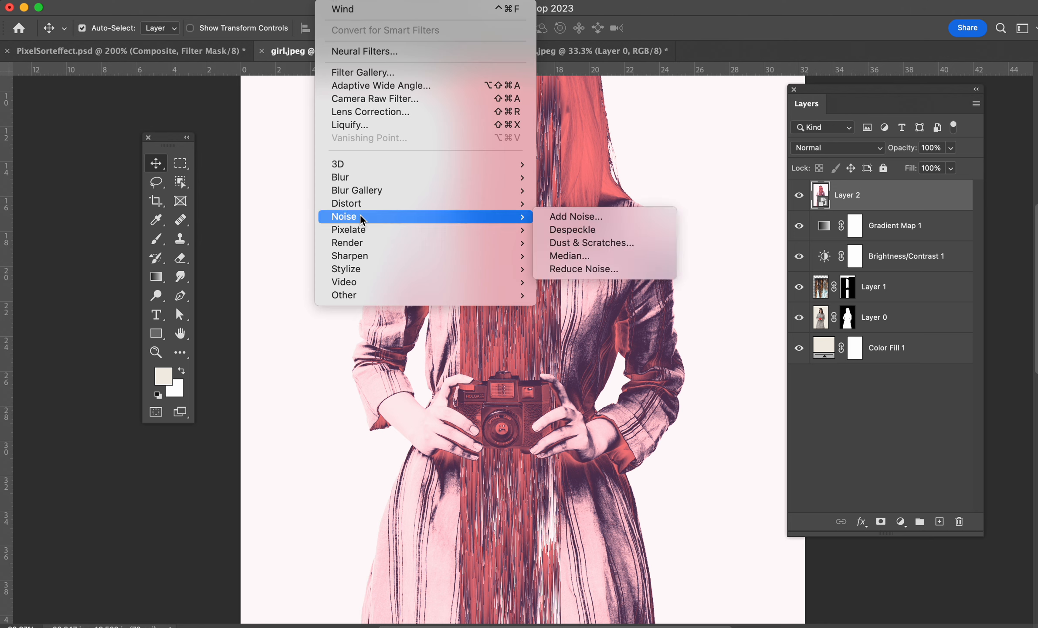
pyautogui.click(614, 215)
pyautogui.click(822, 133)
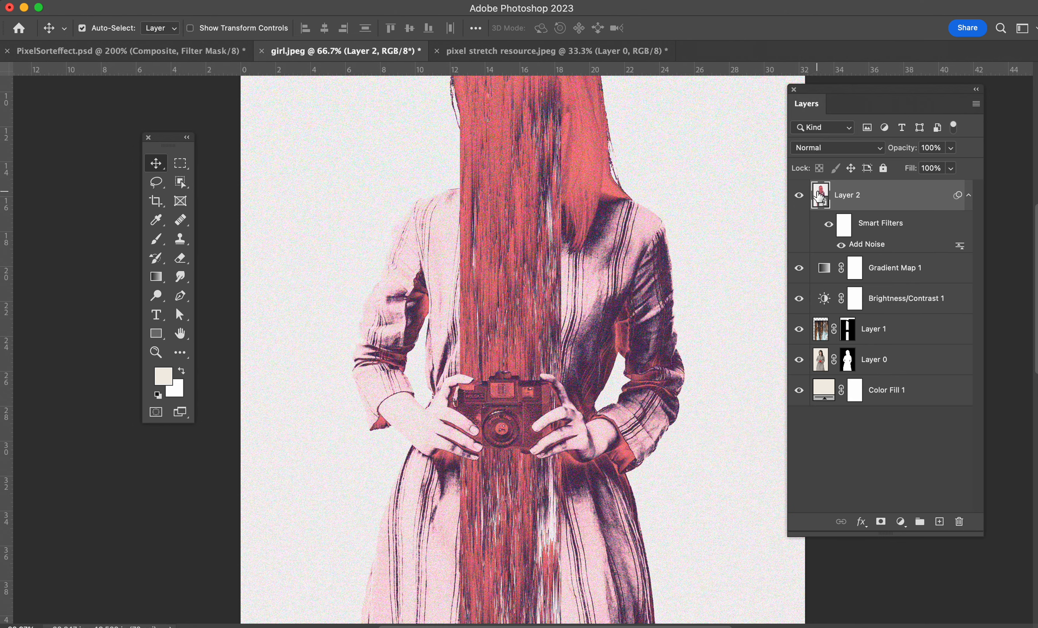
# Discard the noise layer and recolor the gradient map's end stop to light blue b8ddea.
pyautogui.click(799, 195)
pyautogui.doubleClick(824, 268)
pyautogui.click(802, 150)
pyautogui.doubleClick(1017, 461)
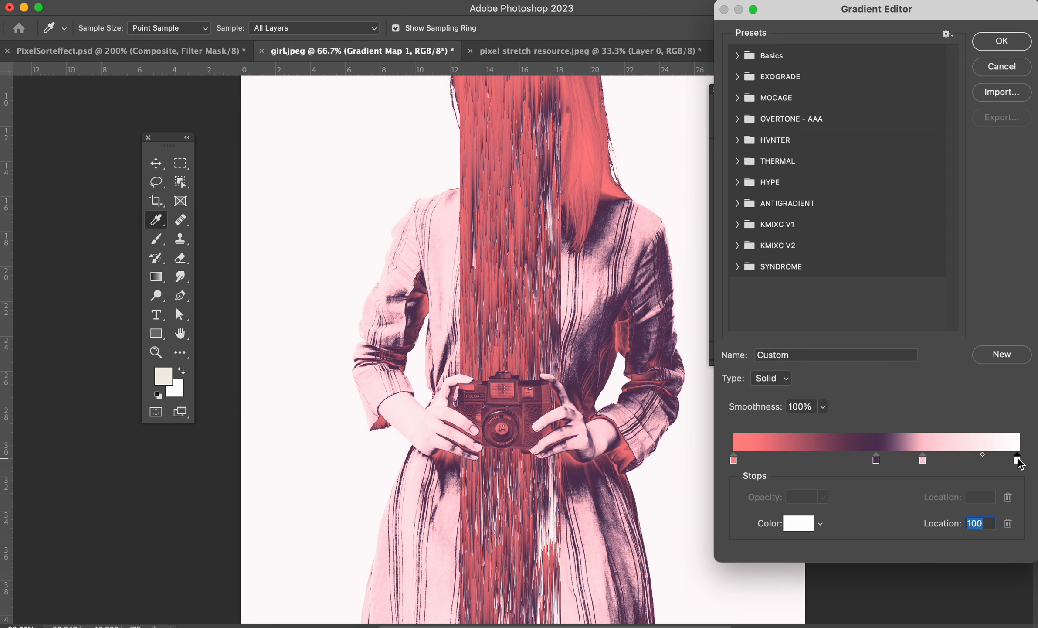
pyautogui.moveTo(866, 299); pyautogui.dragTo(865, 275)
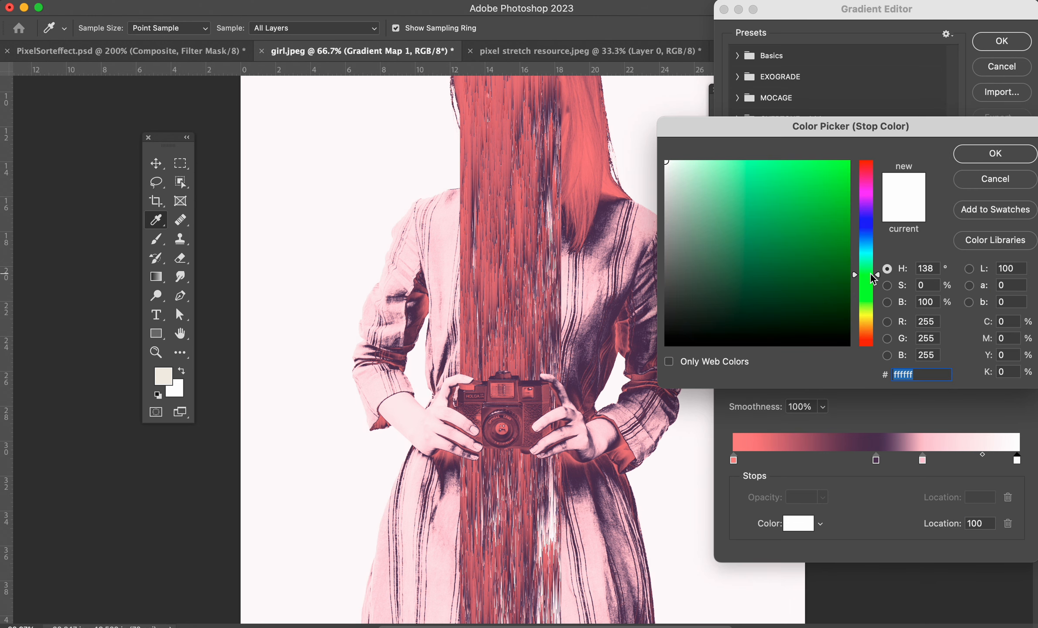
pyautogui.click(741, 205)
pyautogui.moveTo(724, 176); pyautogui.dragTo(705, 176)
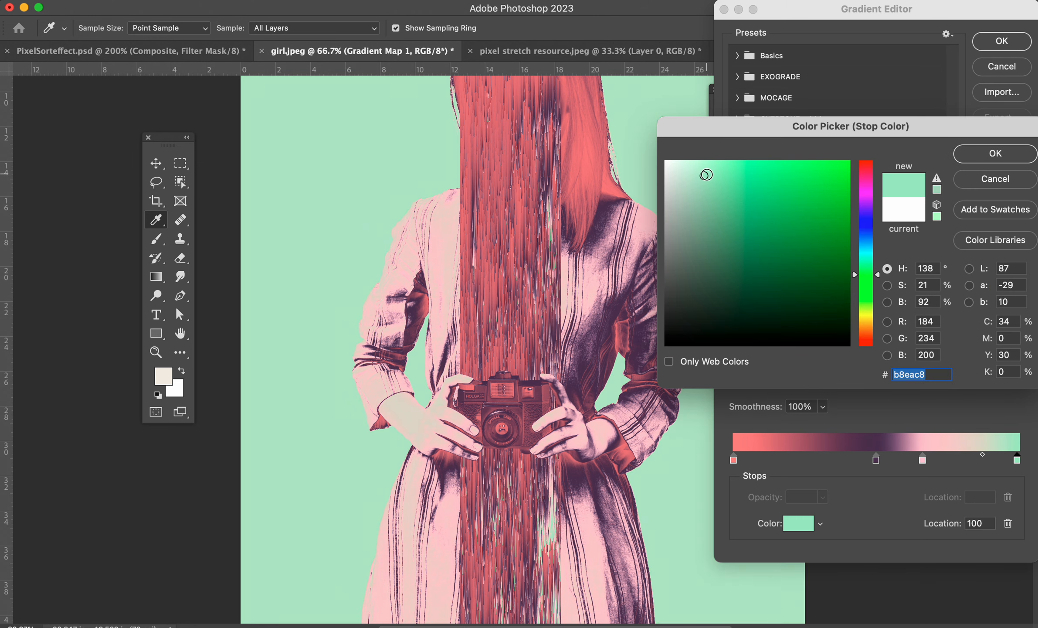
pyautogui.click(871, 245)
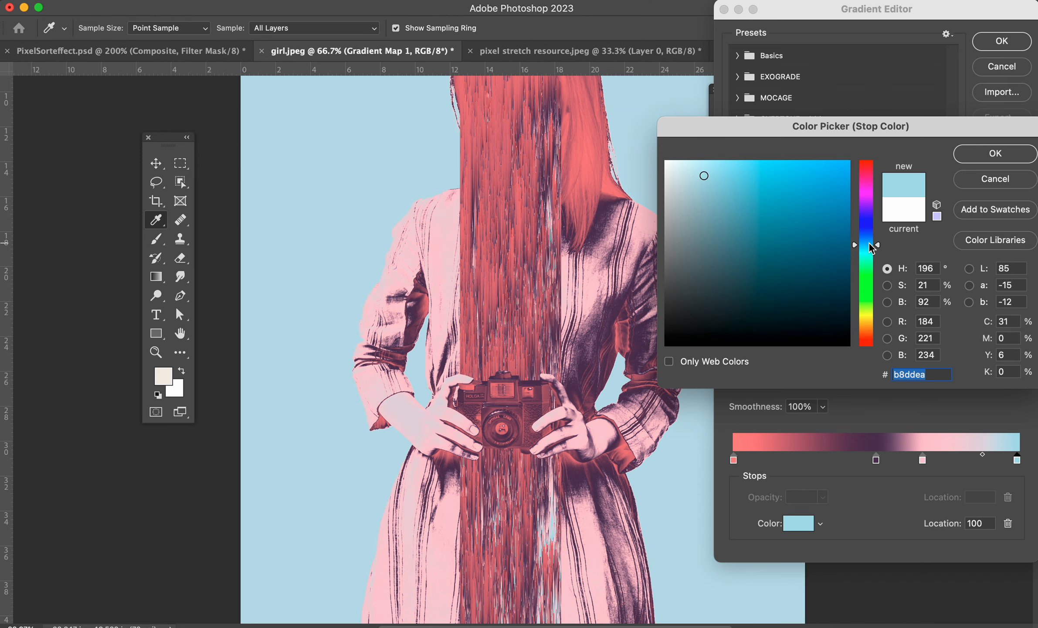
pyautogui.click(996, 154)
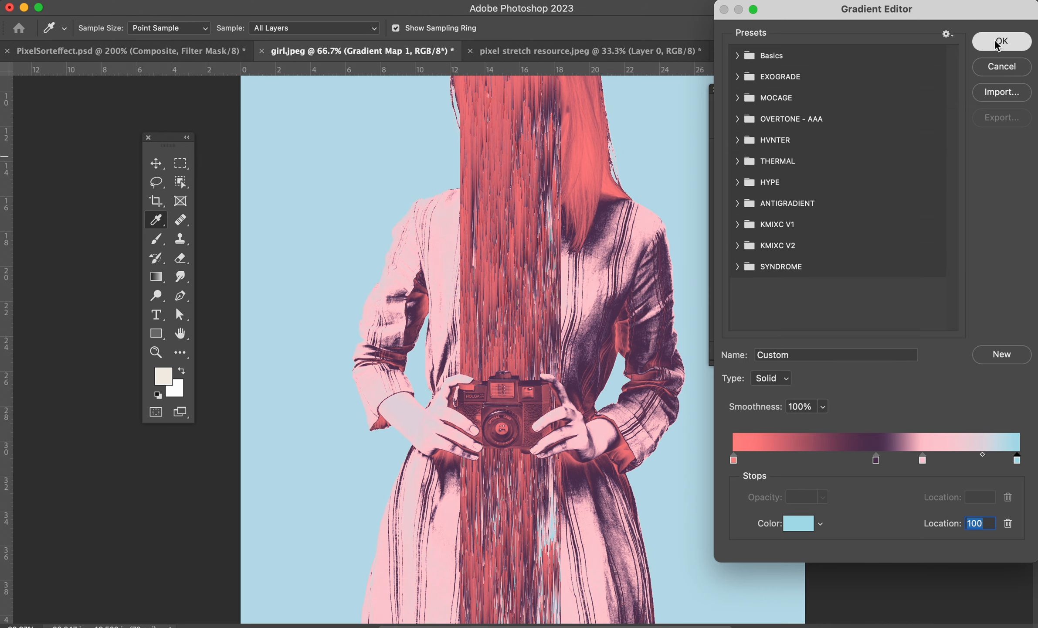
pyautogui.click(999, 42)
pyautogui.click(718, 92)
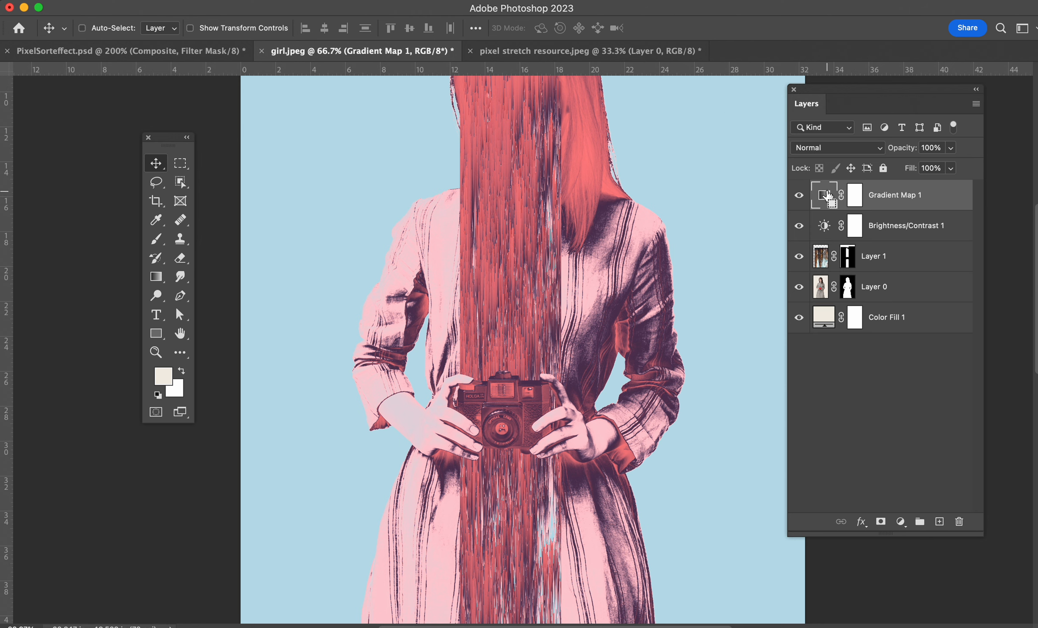
# Stamp all visible layers into a new top layer and convert it to a smart object.
pyautogui.press('super+alt+shift+e')
pyautogui.rightClick(885, 197)
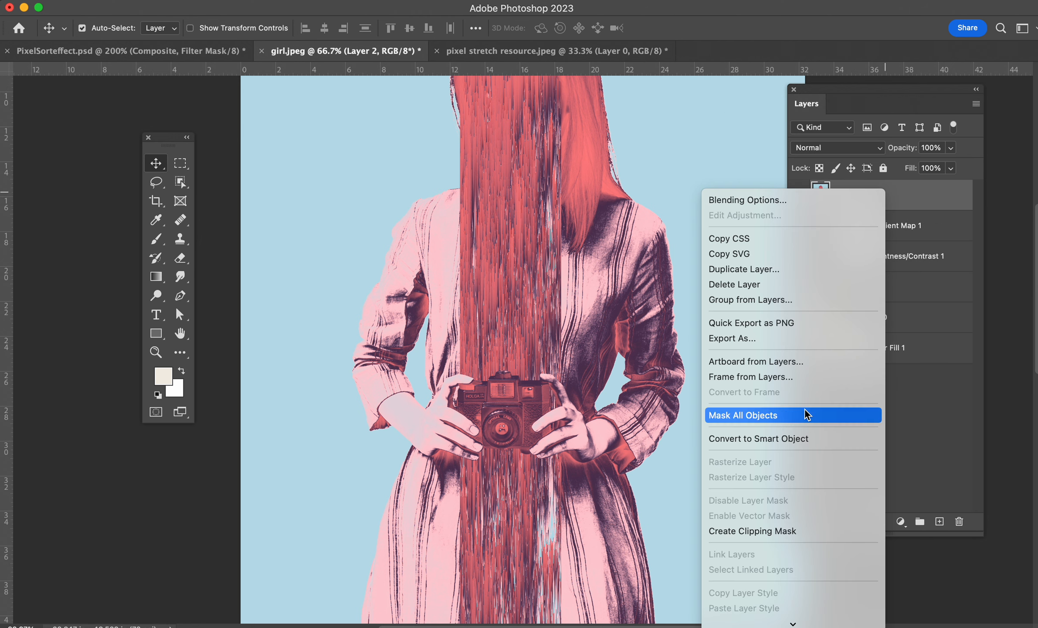
pyautogui.click(800, 438)
# Apply the Add Noise filter to the smart object with an amount of 21.27%, Uniform distribution.
pyautogui.click(327, 3)
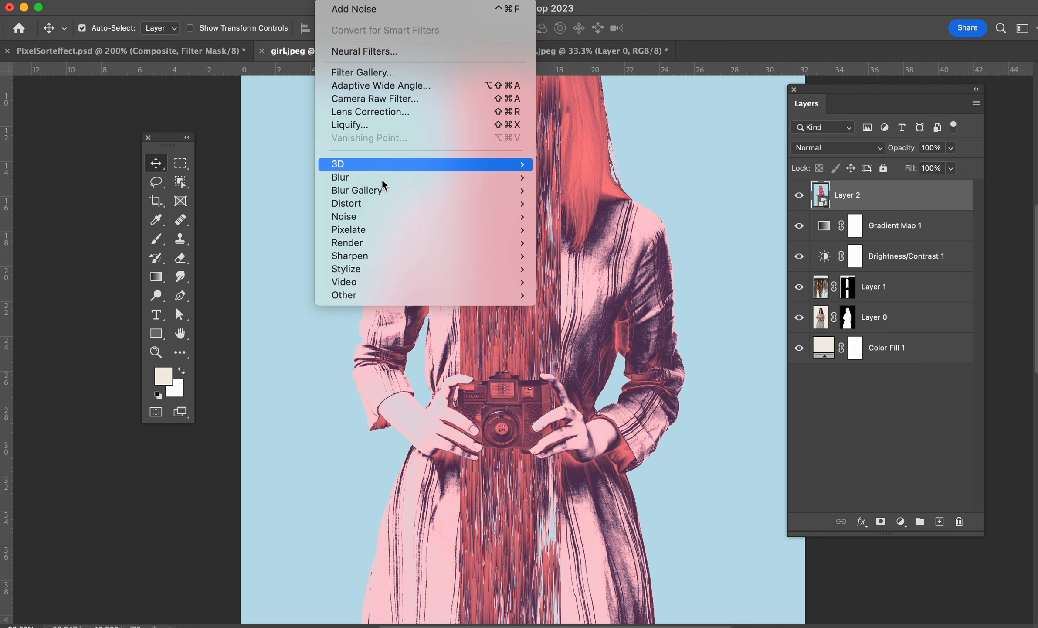
pyautogui.click(577, 217)
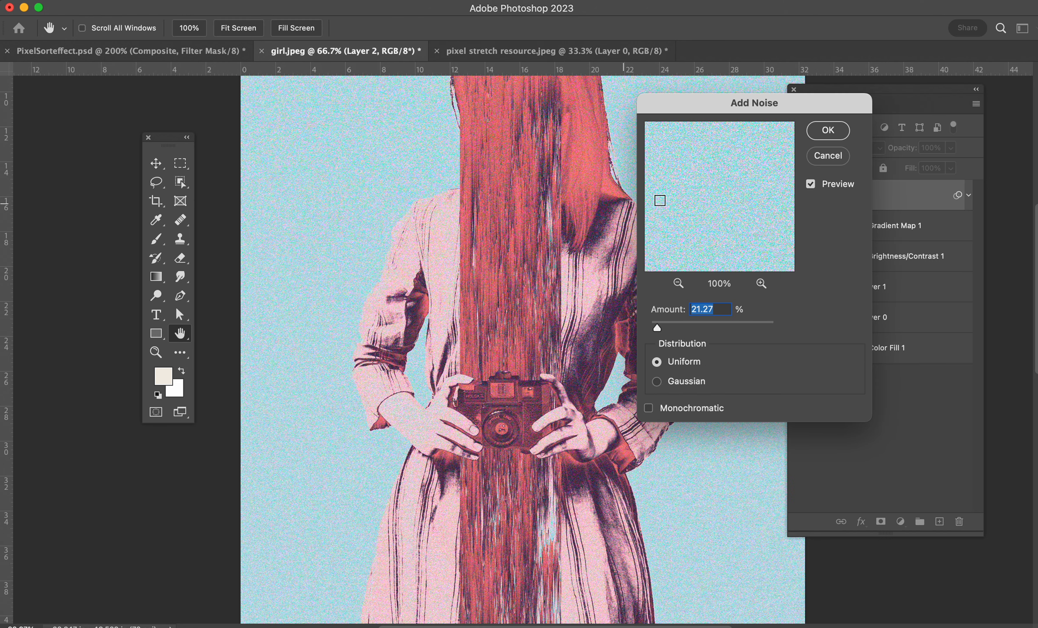
pyautogui.click(828, 130)
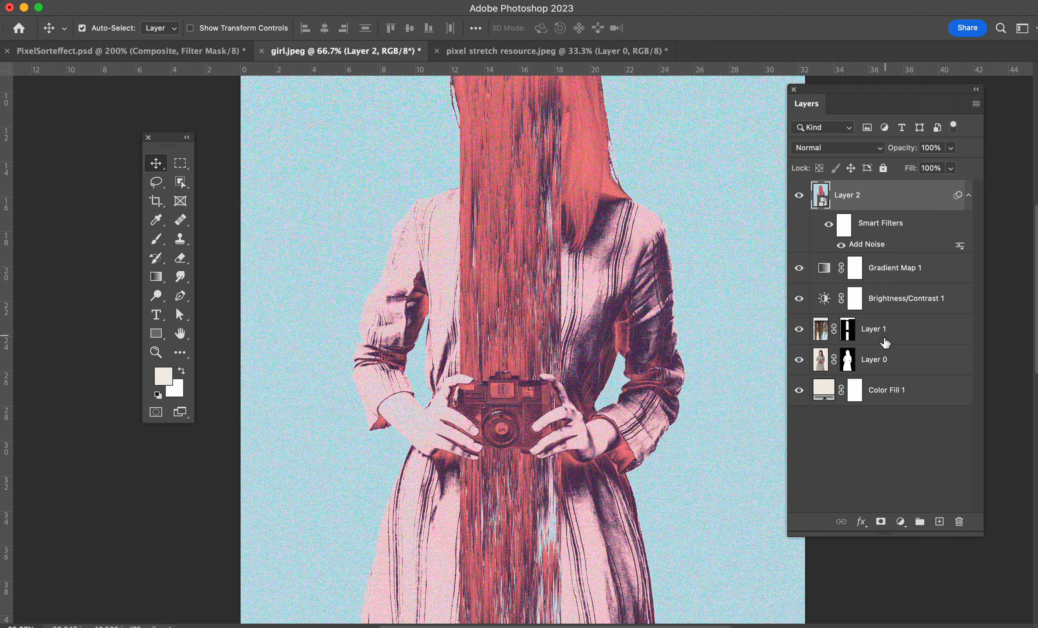
# Load the subject's mask as a selection, invert it, and fill the smart filter mask with black there to limit noise to the figure.
pyautogui.keyDown('super'); pyautogui.click(849, 366); pyautogui.keyUp('super')
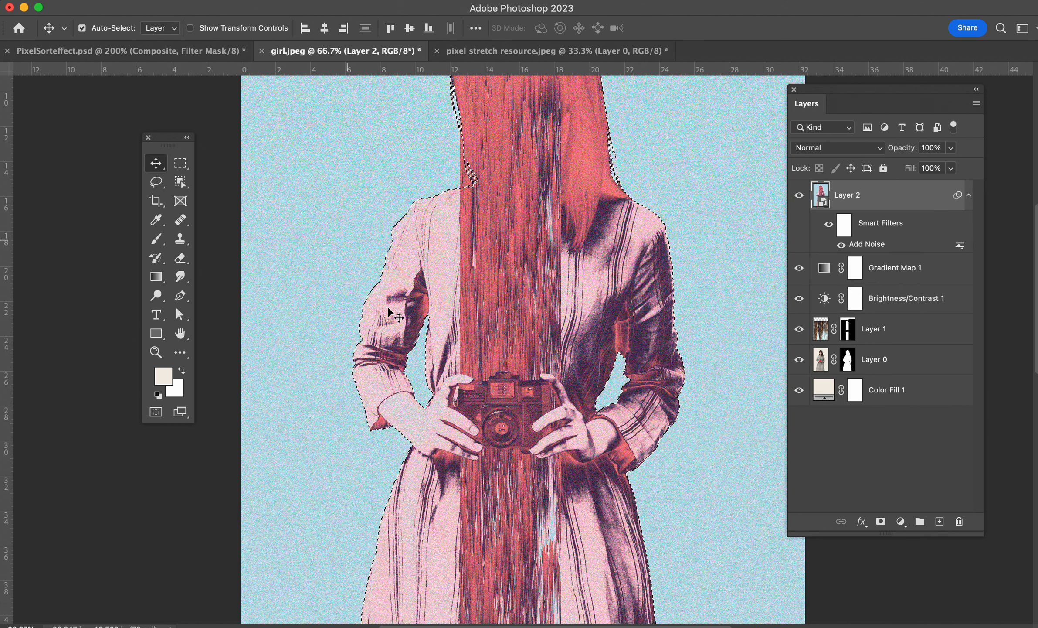
pyautogui.click(844, 229)
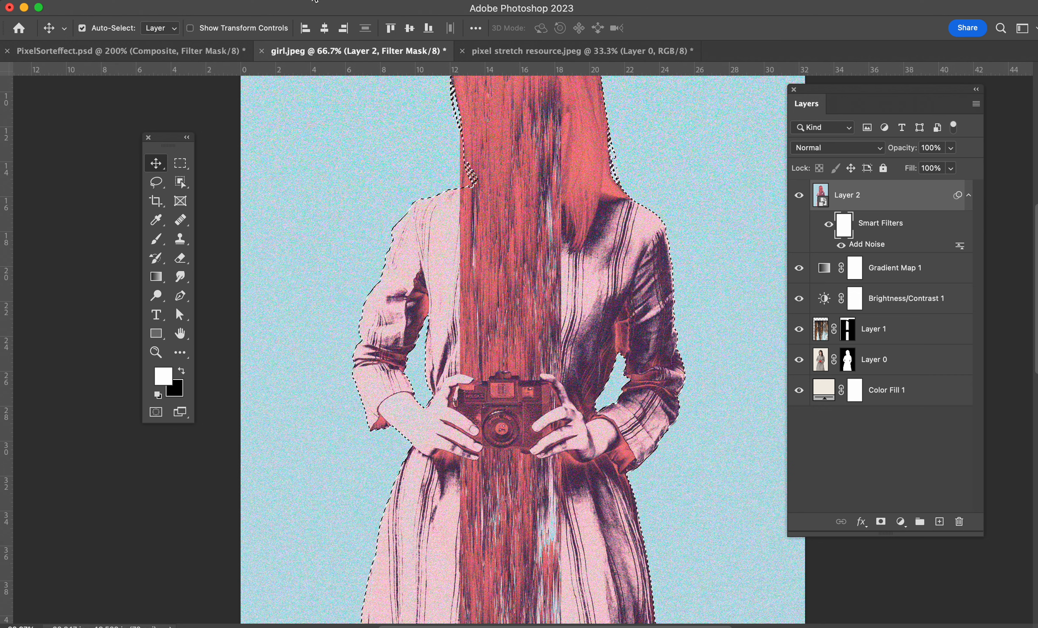
pyautogui.click(293, 1)
pyautogui.click(311, 49)
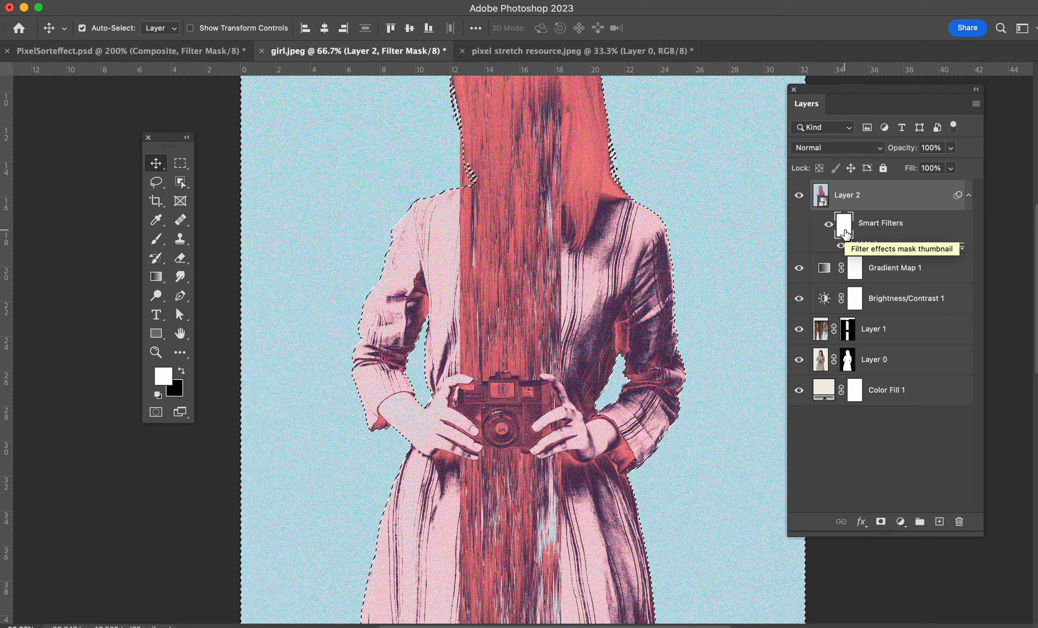
pyautogui.press('super')
pyautogui.press('super+BackSpace')
pyautogui.press('super+d')
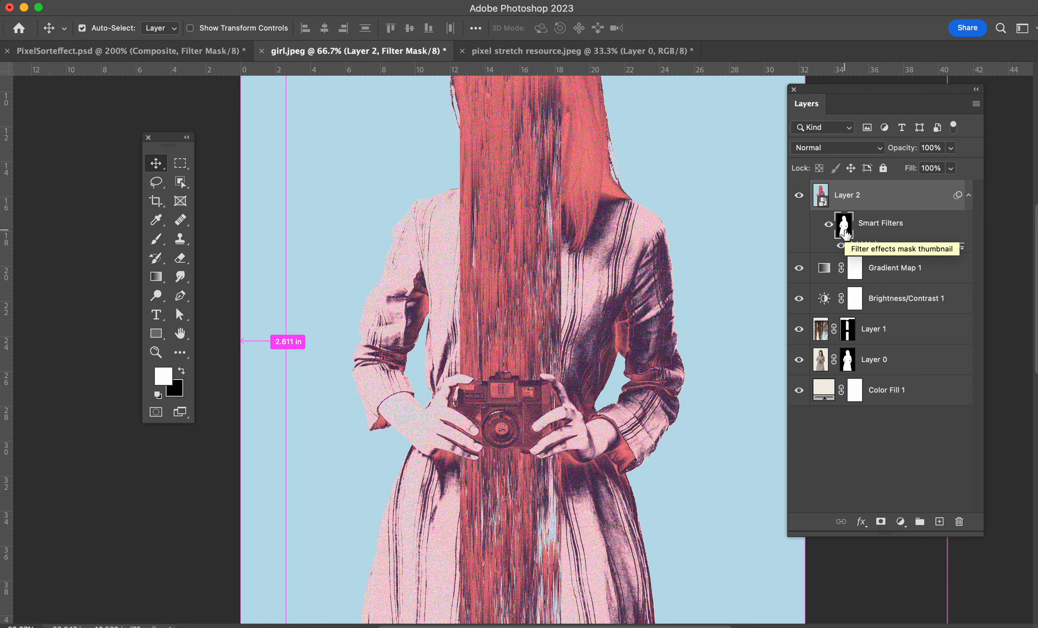
# Zoom in and pan across the figure to inspect the noise texture, returning to a full-image view.
pyautogui.press('super+equal')
pyautogui.press('super+equal')
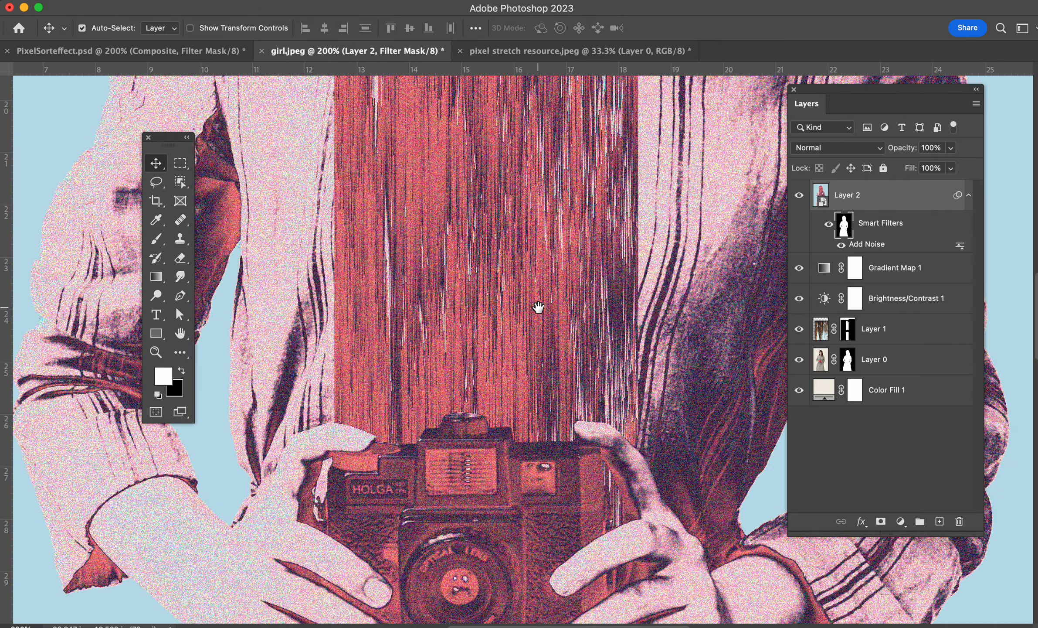
pyautogui.moveTo(538, 307); pyautogui.dragTo(613, 297)
pyautogui.press('super+minus')
pyautogui.press('super+minus')
pyautogui.press('super+minus')
pyautogui.press('super+minus')
pyautogui.press('super+minus')
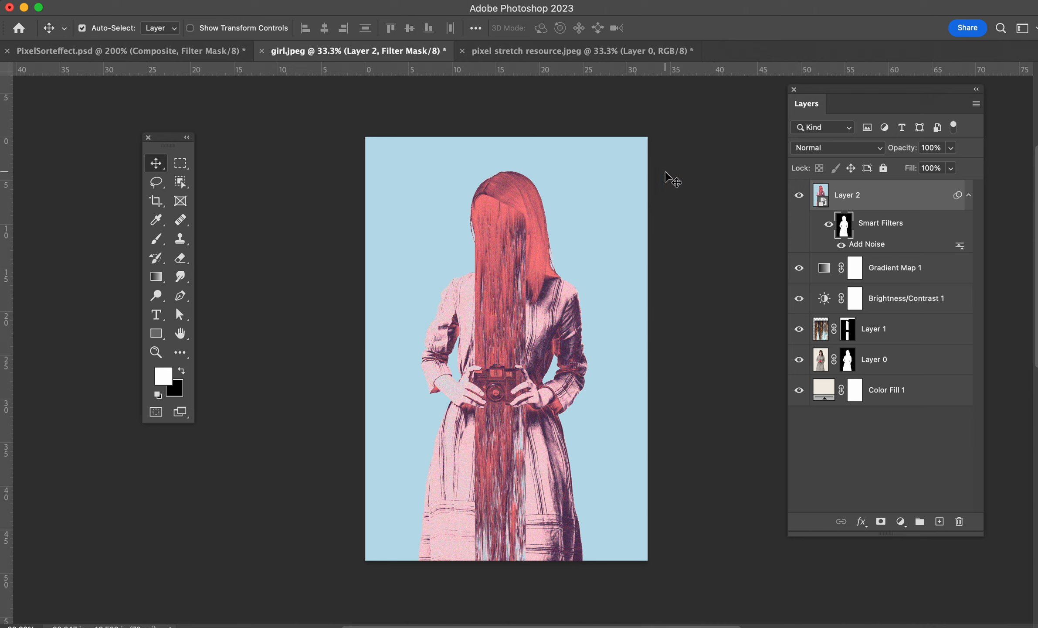